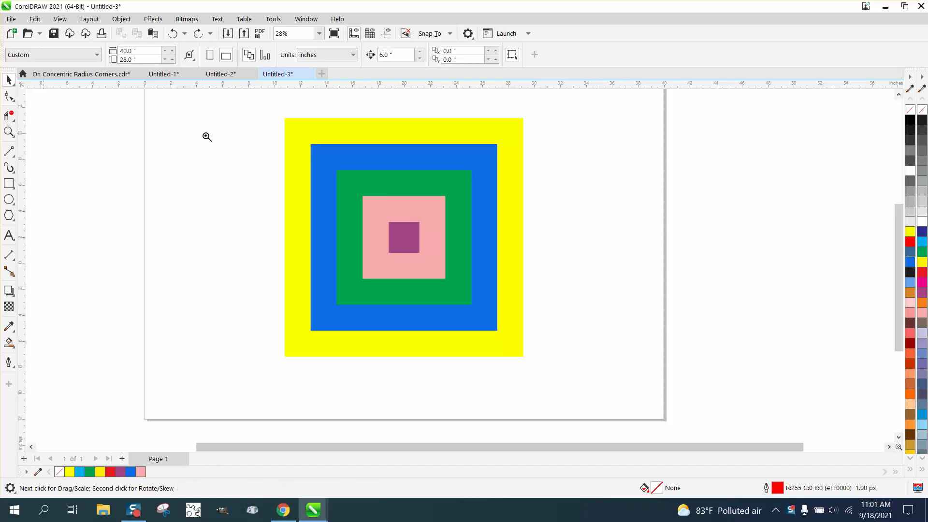
Zoom in on the squares, nudge the blue square right and undo the move.
click(10, 133)
drag(262, 113, 559, 375)
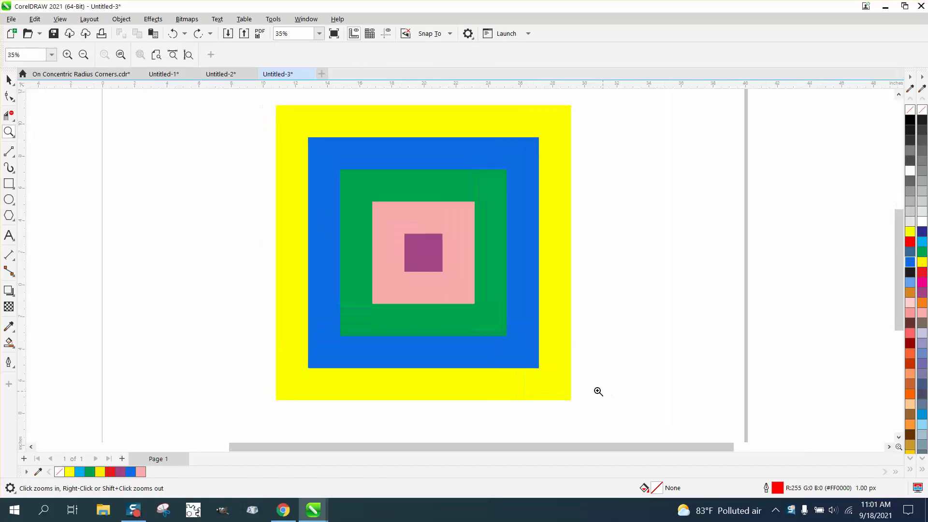
click(10, 80)
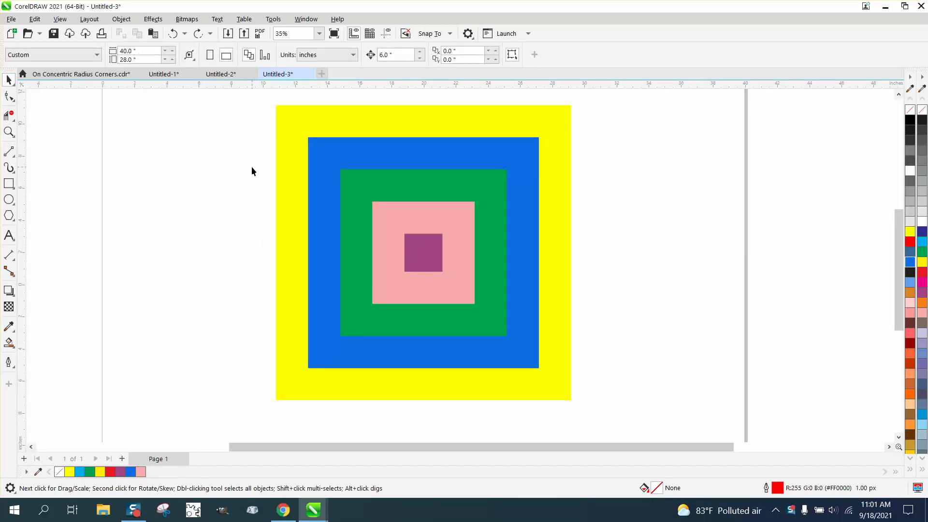
scroll(251, 166, down, 1)
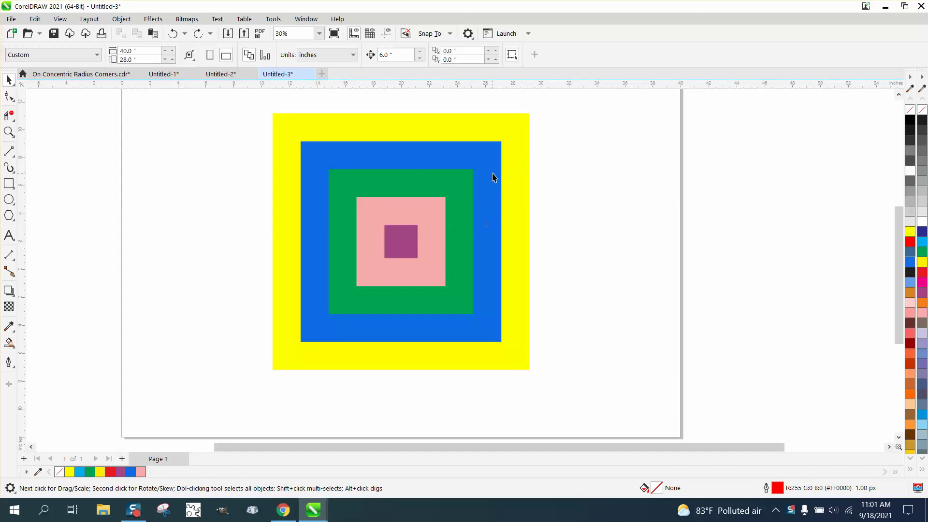
drag(492, 178, 630, 178)
click(174, 34)
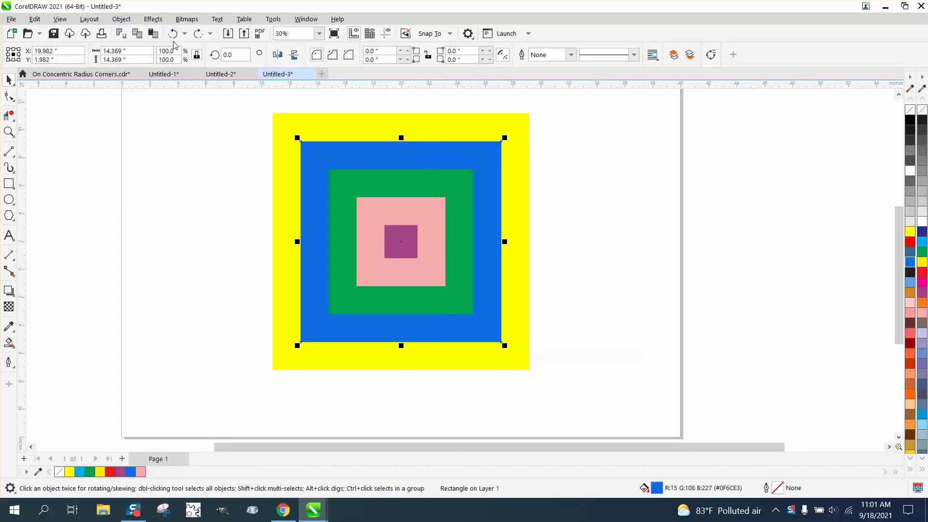
Apply the Inner Edge shadow preset to the blue square, then select all the nested squares.
click(10, 290)
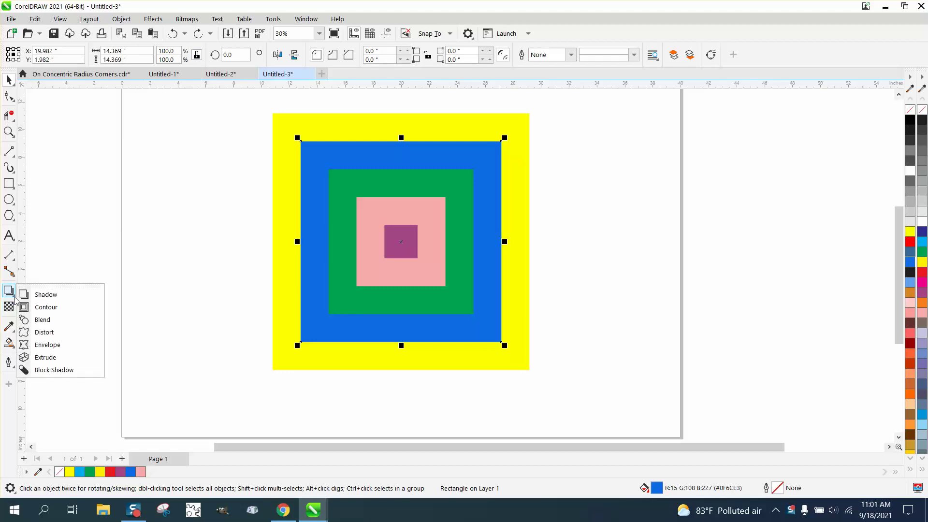
click(45, 299)
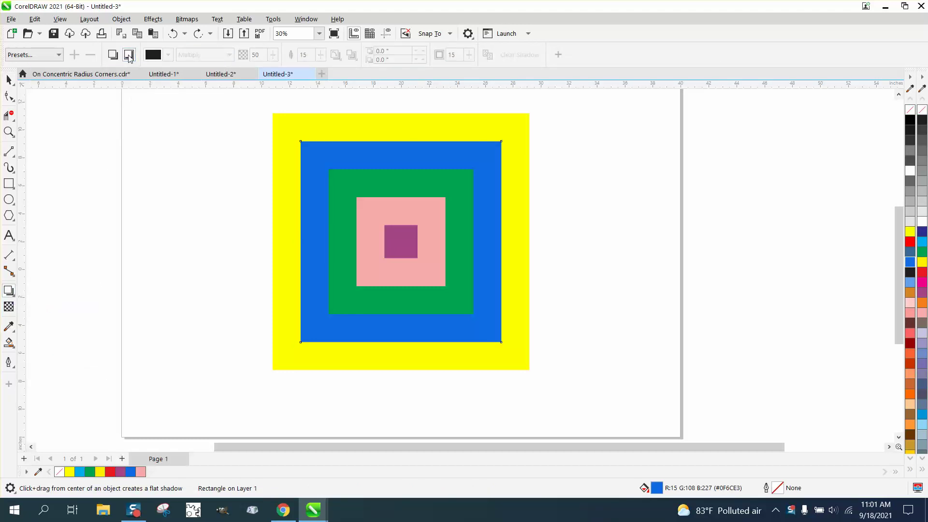
click(59, 55)
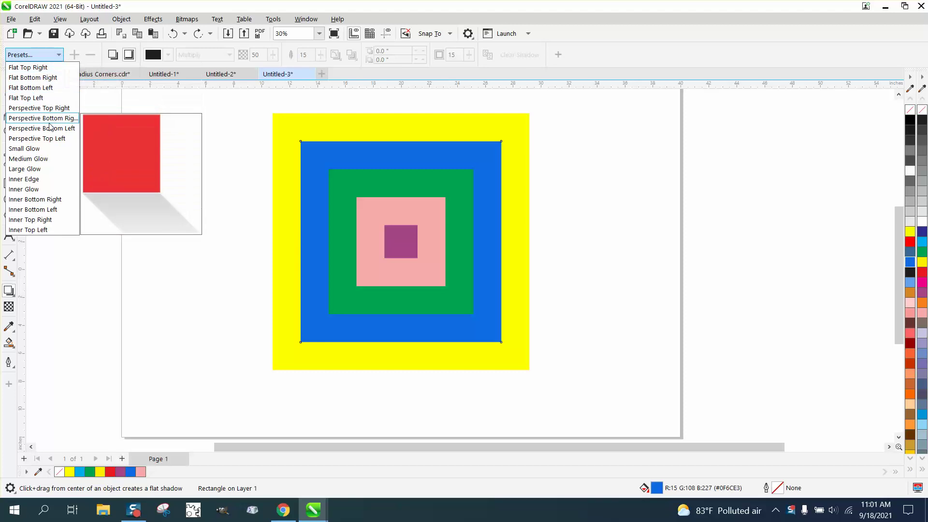
click(24, 179)
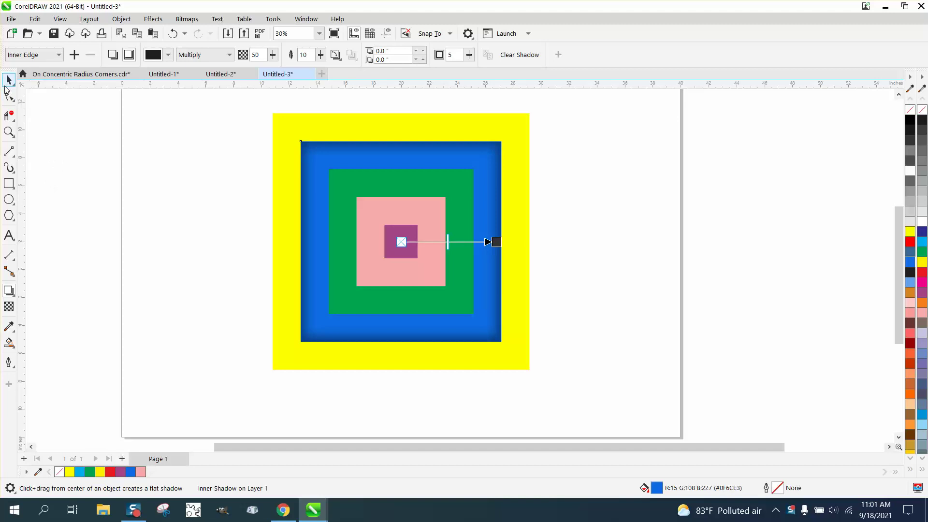
click(9, 80)
drag(220, 108, 648, 428)
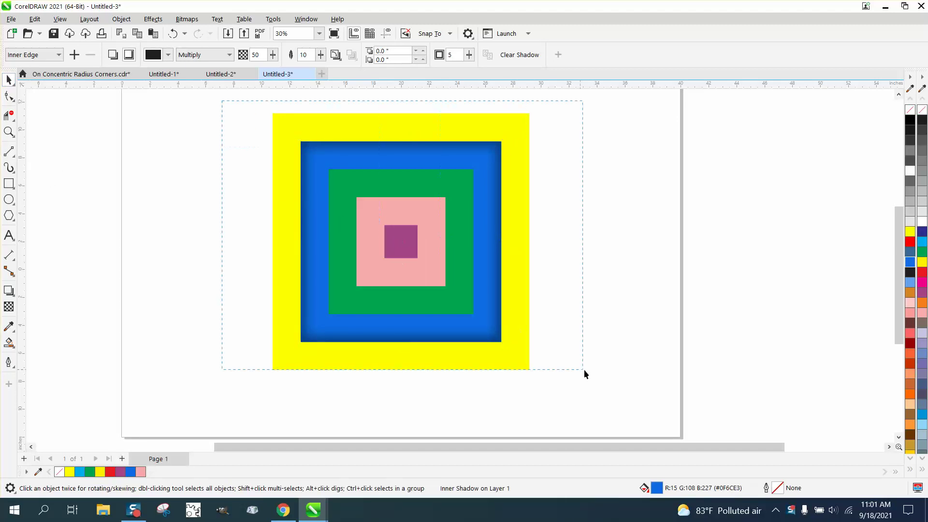
Apply the Inner Edge shadow preset to all the selected squares.
click(9, 290)
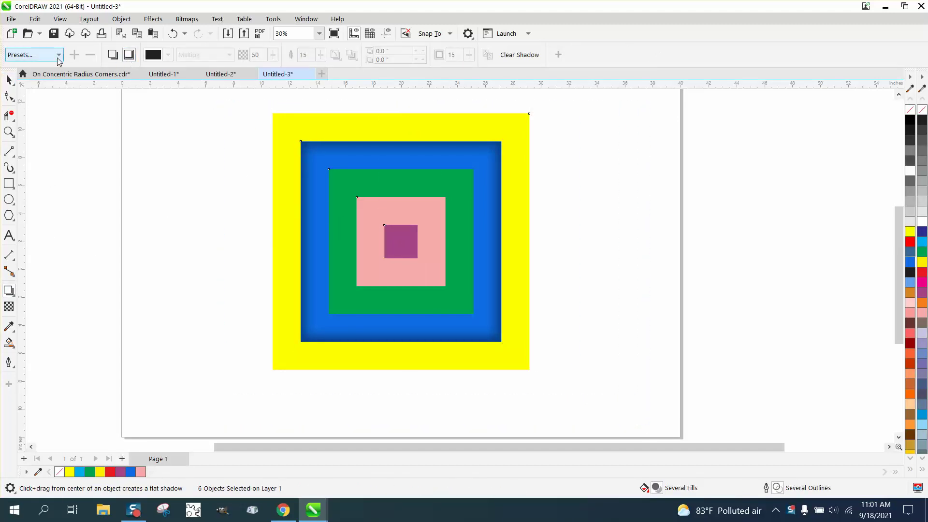
click(58, 56)
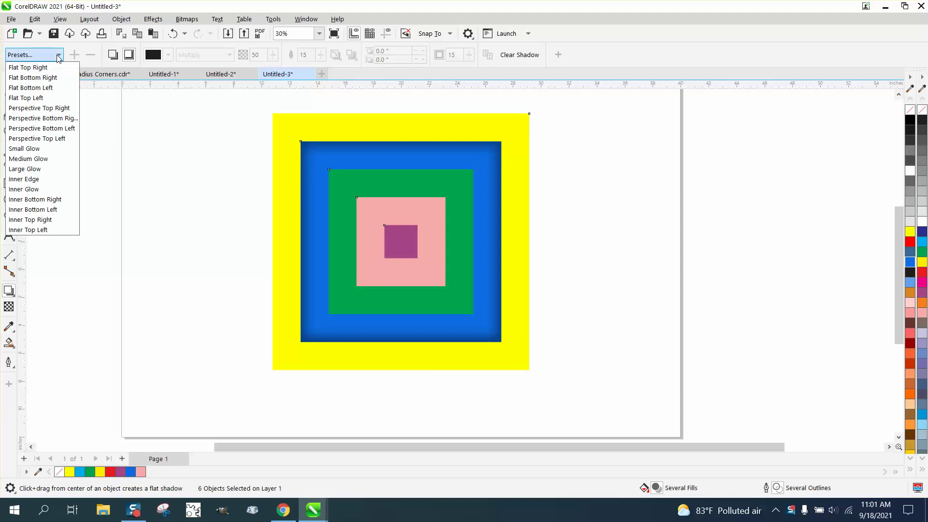
click(24, 179)
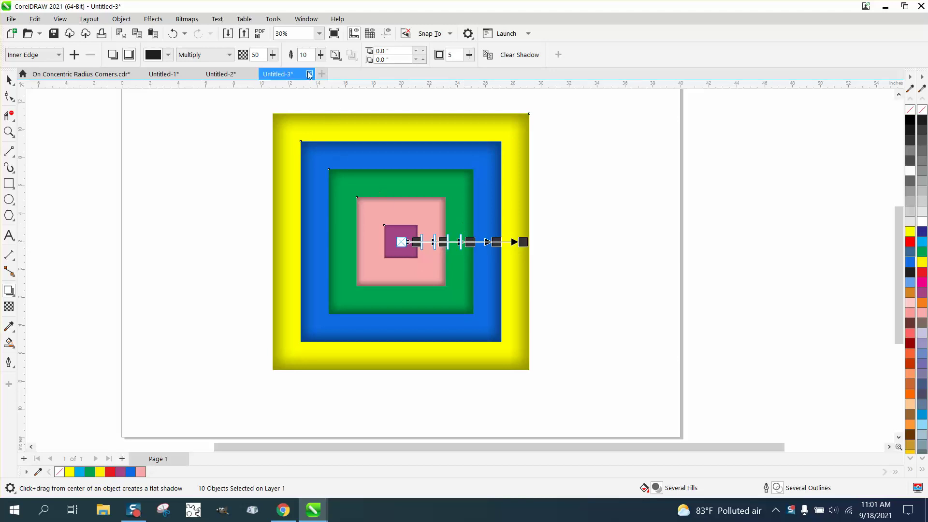
Raise the shadow feathering to 30, then reduce it to 6.
drag(321, 56, 328, 71)
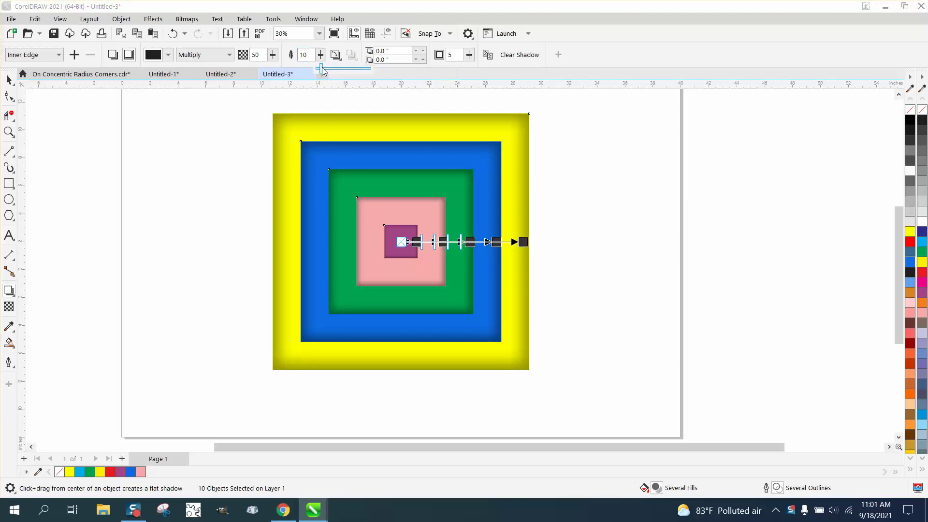
drag(329, 71, 333, 70)
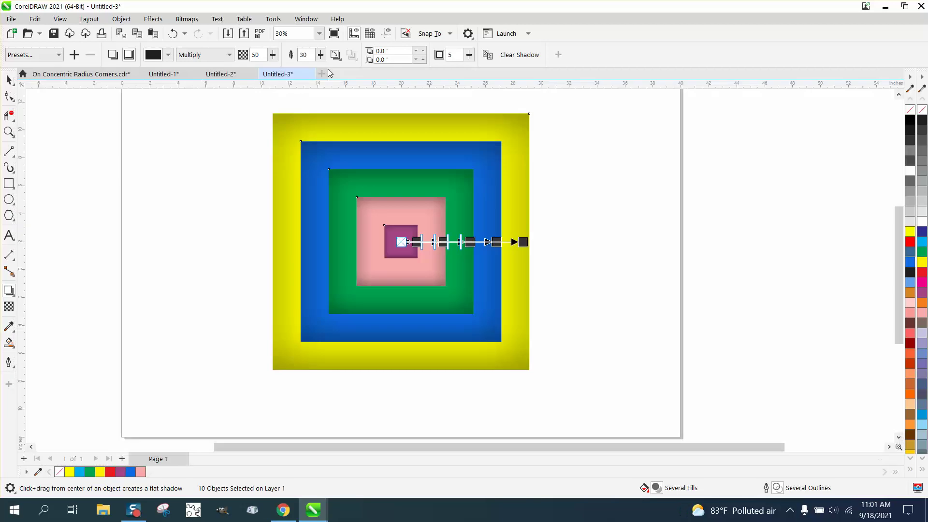
click(312, 54)
drag(321, 56, 308, 71)
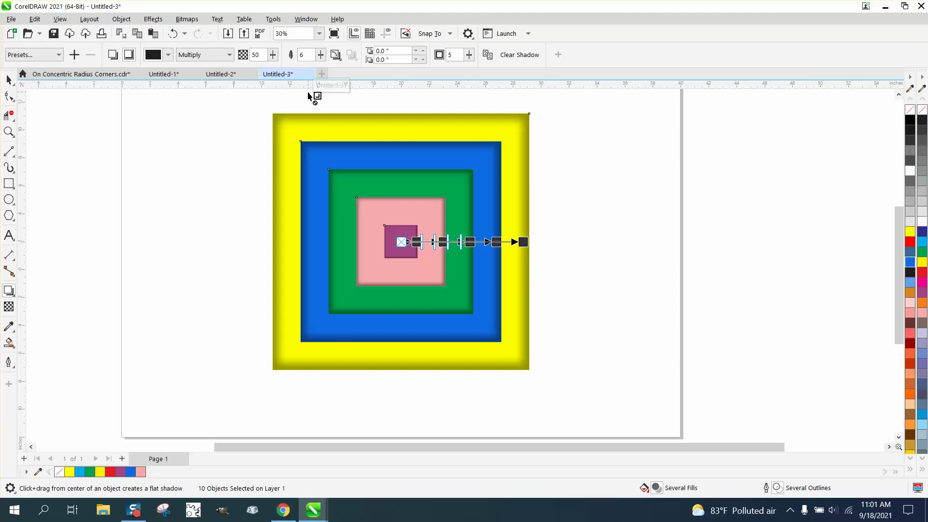
click(9, 133)
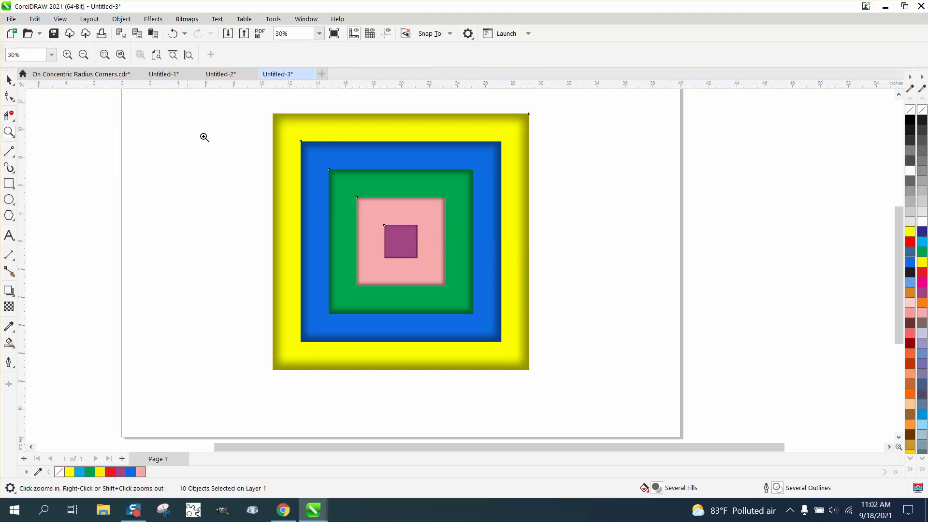
scroll(385, 209, up, 4)
scroll(384, 209, down, 2)
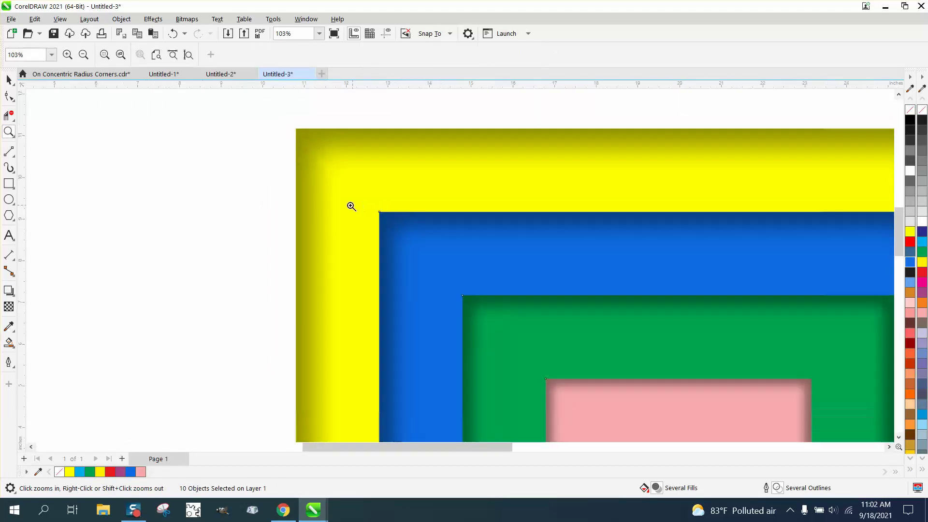
scroll(345, 205, down, 2)
scroll(345, 205, down, 2)
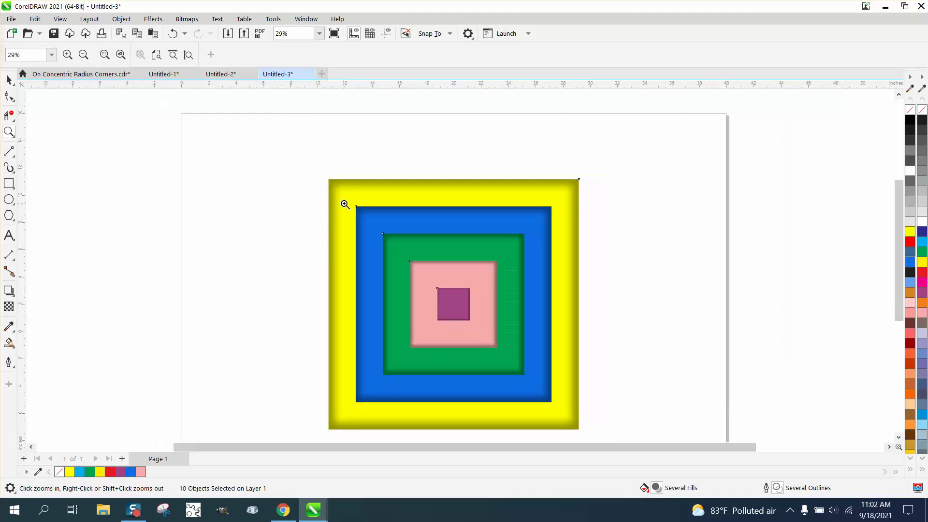
Switch the squares' shadows to flat outer drop shadows, try a leftward perspective shadow and undo it.
click(10, 80)
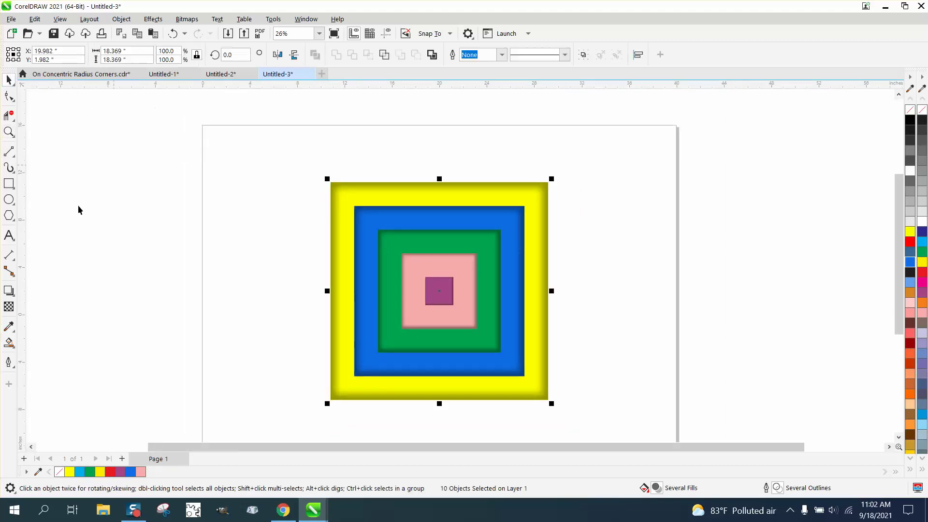
click(10, 290)
click(45, 294)
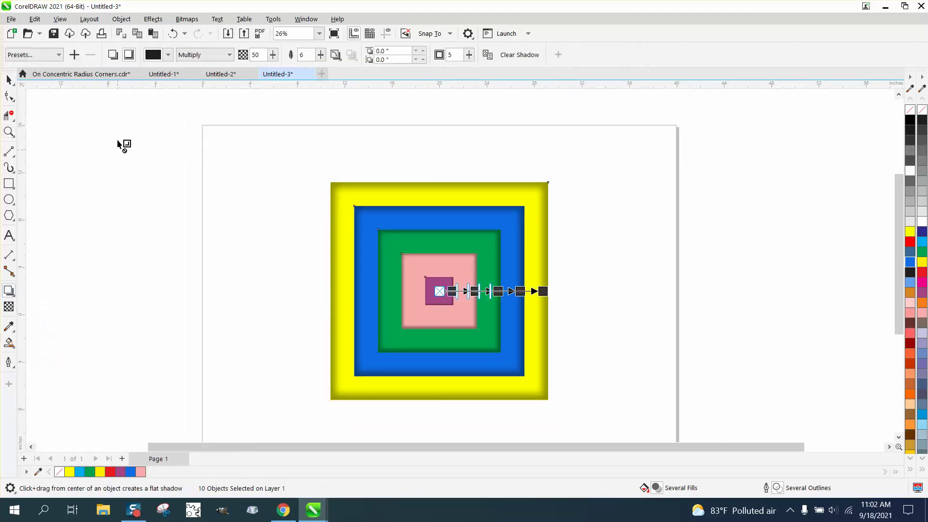
click(113, 56)
drag(355, 216, 228, 261)
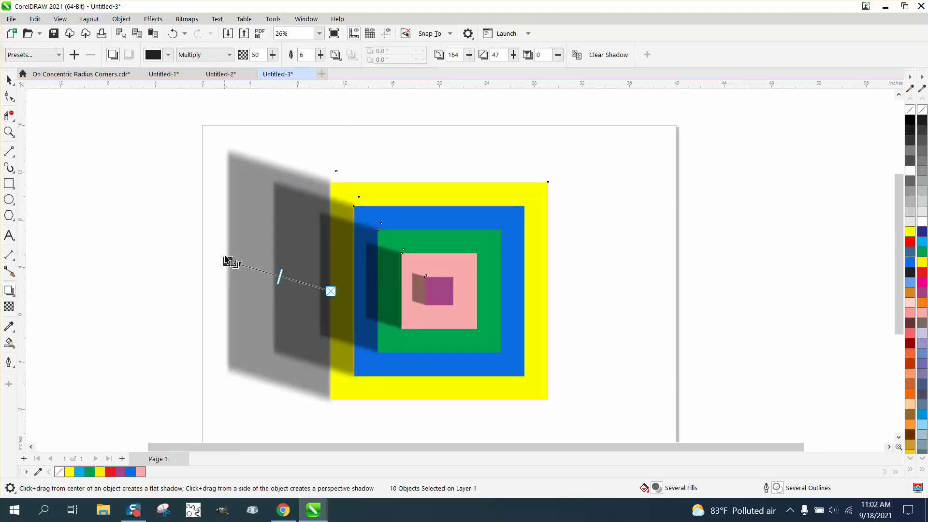
click(174, 34)
Cast a perspective drop shadow to the left from the yellow square's left edge.
click(10, 80)
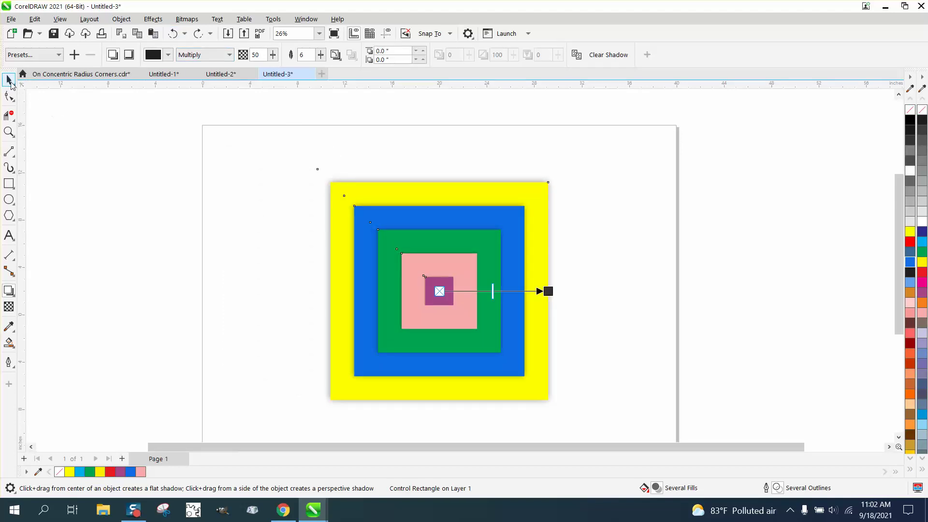
click(338, 191)
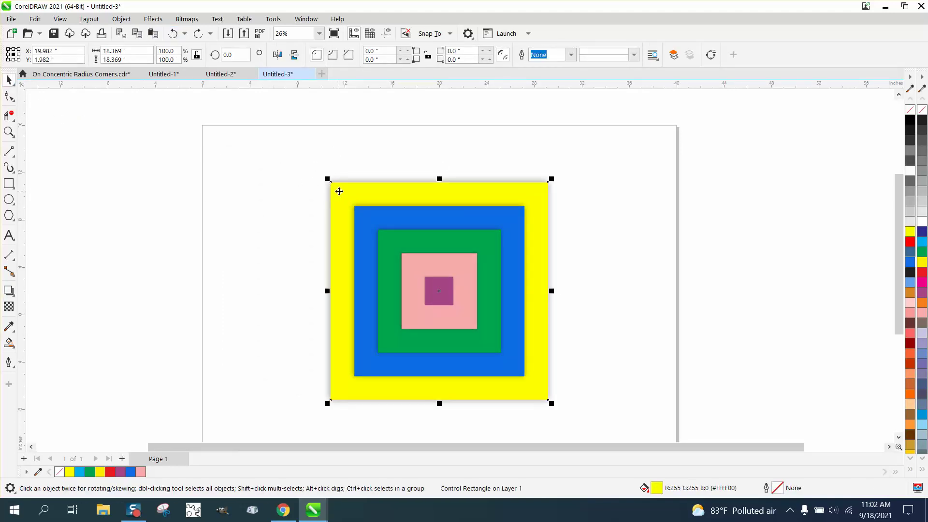
click(10, 290)
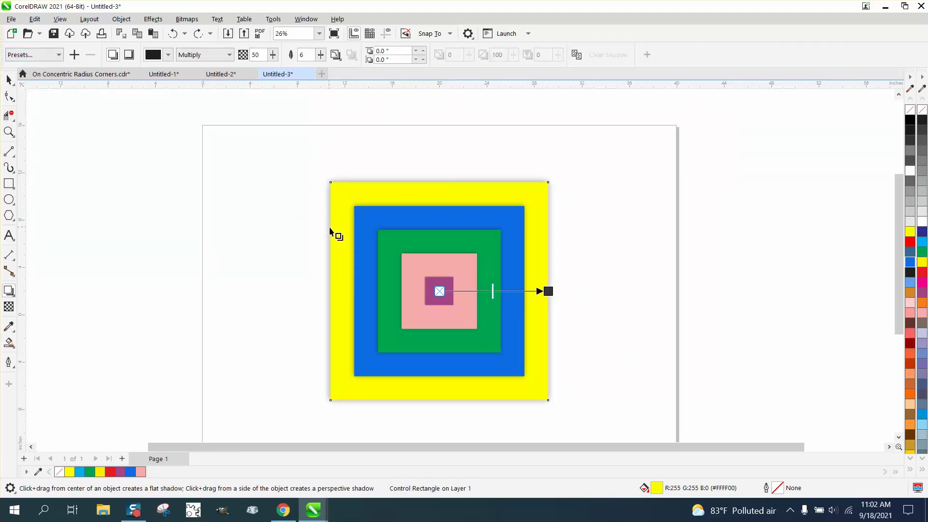
mouse_move(332, 290)
mouse_down()
mouse_move(312, 247)
mouse_move(298, 341)
mouse_up()
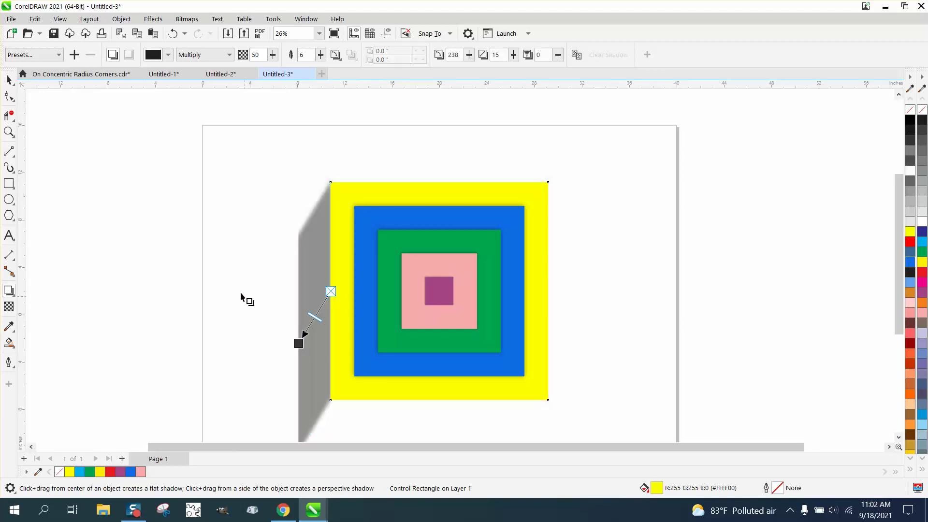
Select the blue square's shadow and zoom in on the shadowed upper-left corner.
click(520, 254)
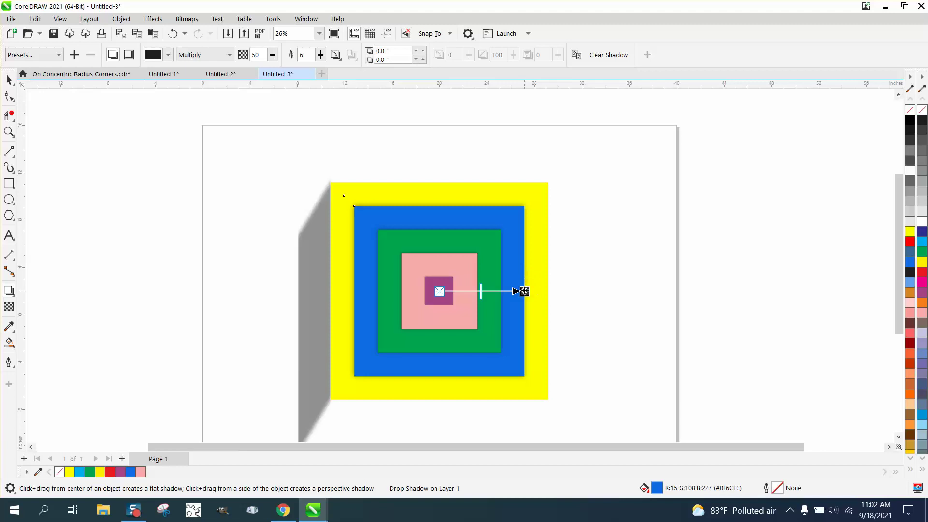
click(10, 131)
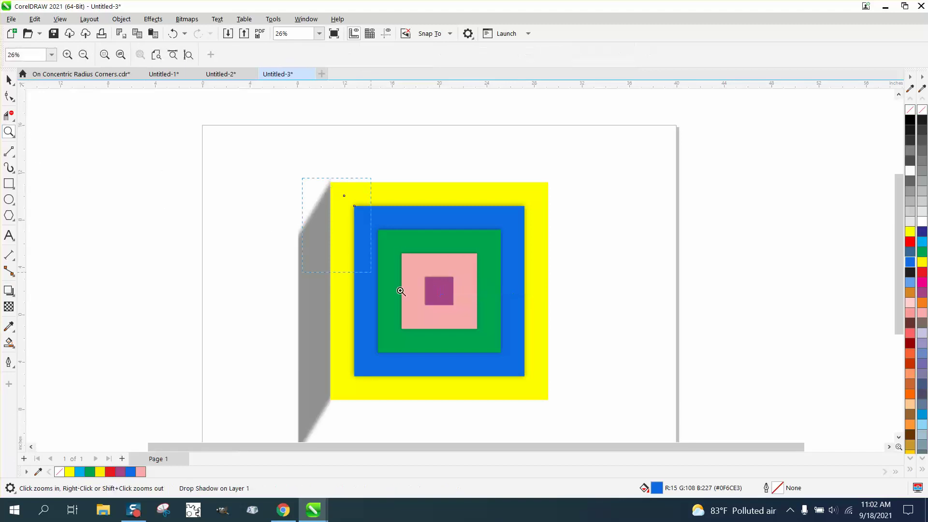
drag(302, 178, 688, 426)
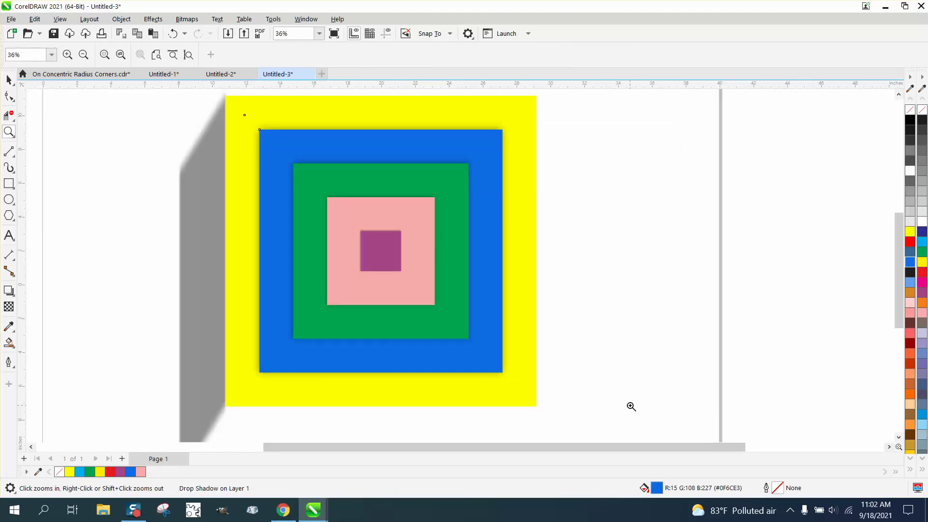